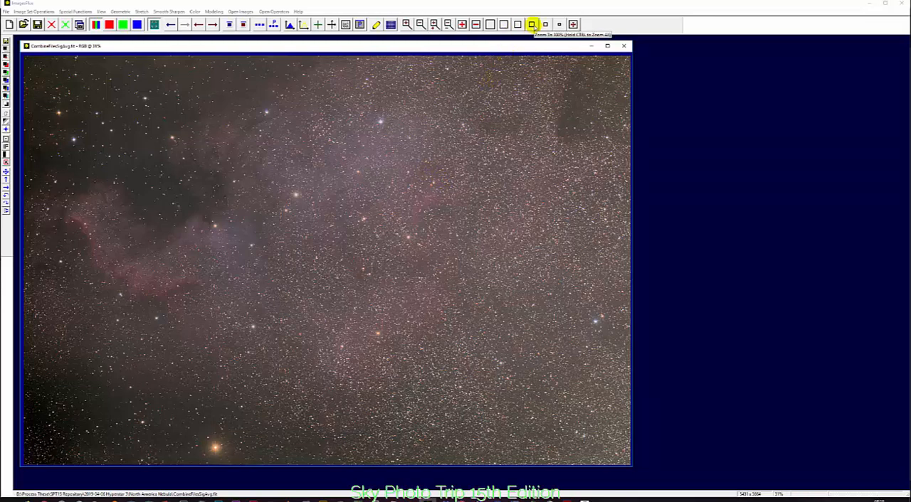
Examine the dense star field of the nebula image at 100% magnification, then return to the whole frame at 30%
{"action": "left_click", "coordinate": [531, 24]}
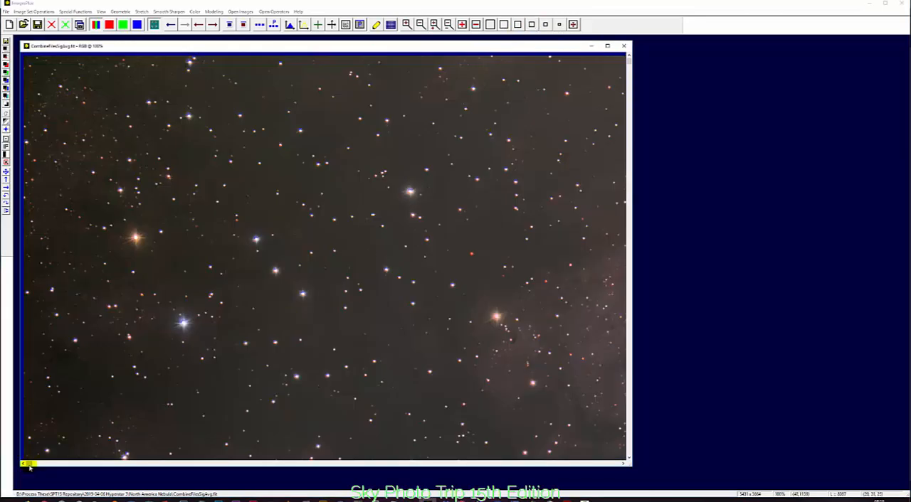
{"action": "left_click_drag", "start_coordinate": [29, 464], "coordinate": [321, 468]}
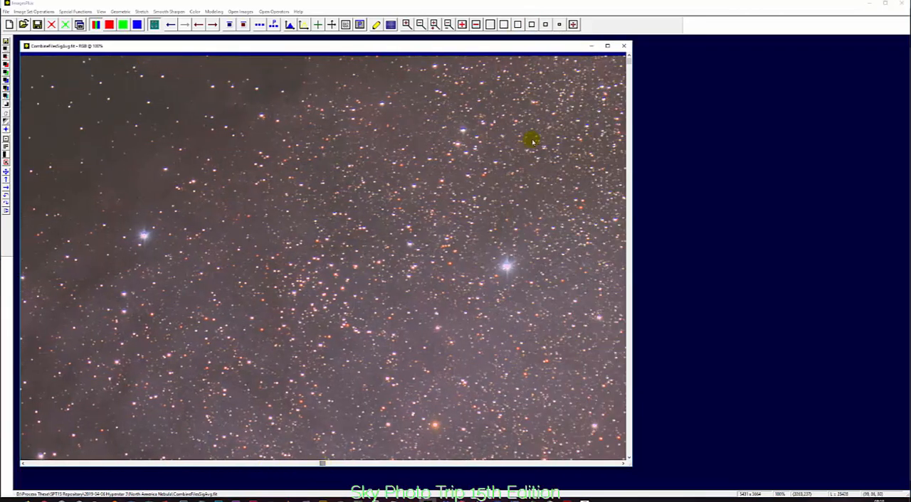
{"action": "left_click_drag", "start_coordinate": [629, 64], "coordinate": [629, 258]}
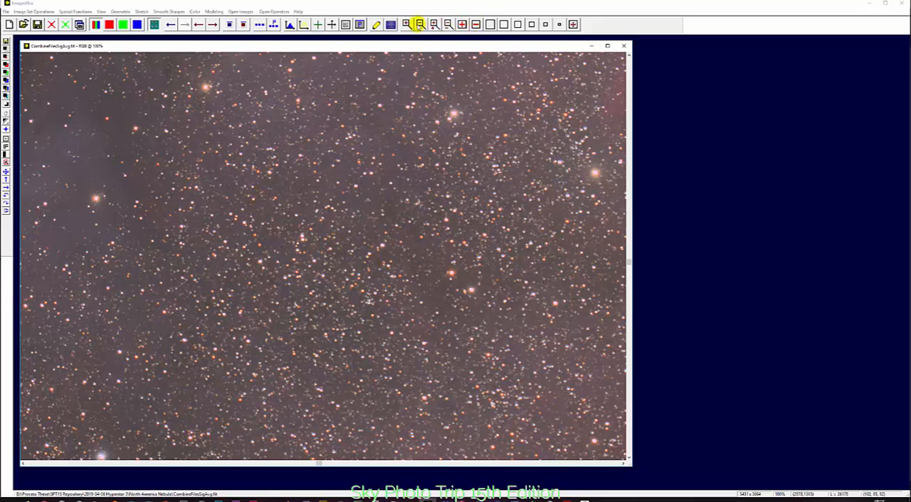
{"action": "left_click", "coordinate": [420, 25]}
{"action": "left_click", "coordinate": [420, 25]}
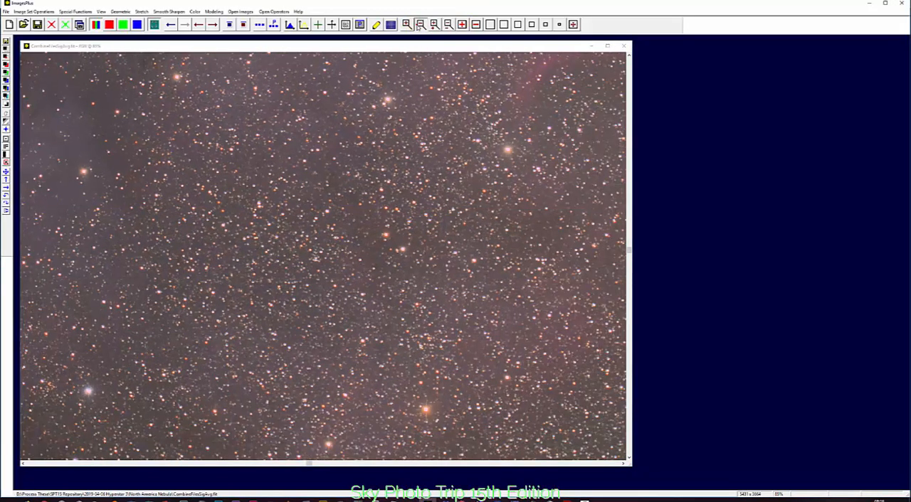
{"action": "left_click", "coordinate": [420, 25]}
{"action": "left_click", "coordinate": [420, 25]}
{"action": "left_click", "coordinate": [420, 26]}
{"action": "left_click", "coordinate": [420, 25]}
{"action": "left_click", "coordinate": [420, 25]}
{"action": "left_click", "coordinate": [419, 25]}
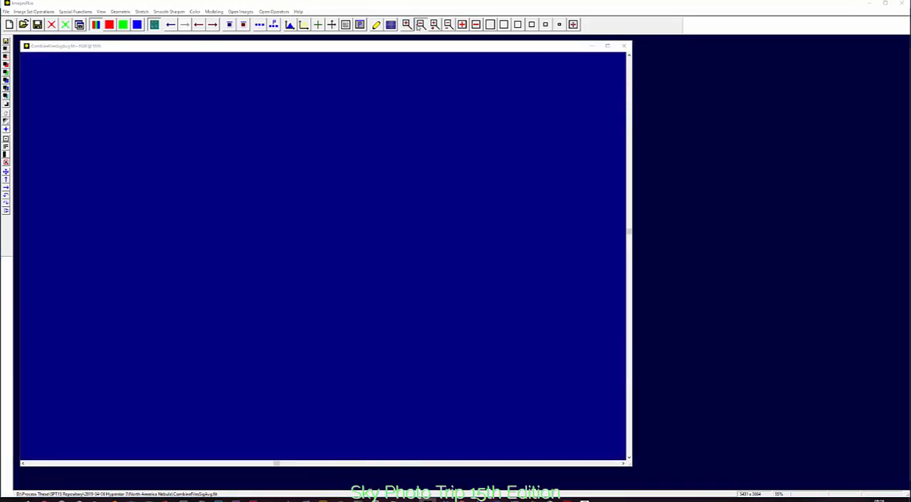
{"action": "left_click", "coordinate": [420, 25]}
{"action": "left_click", "coordinate": [420, 24]}
{"action": "left_click", "coordinate": [420, 24]}
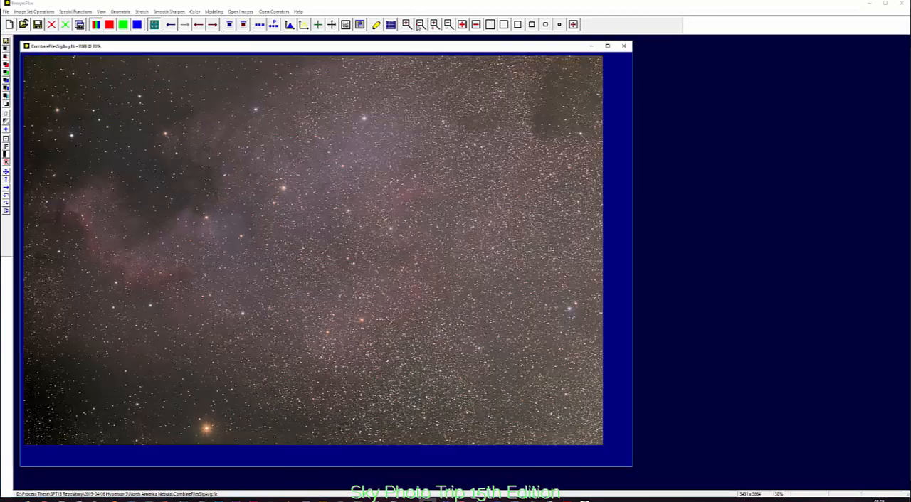
{"action": "left_click", "coordinate": [420, 24]}
{"action": "left_click", "coordinate": [407, 24]}
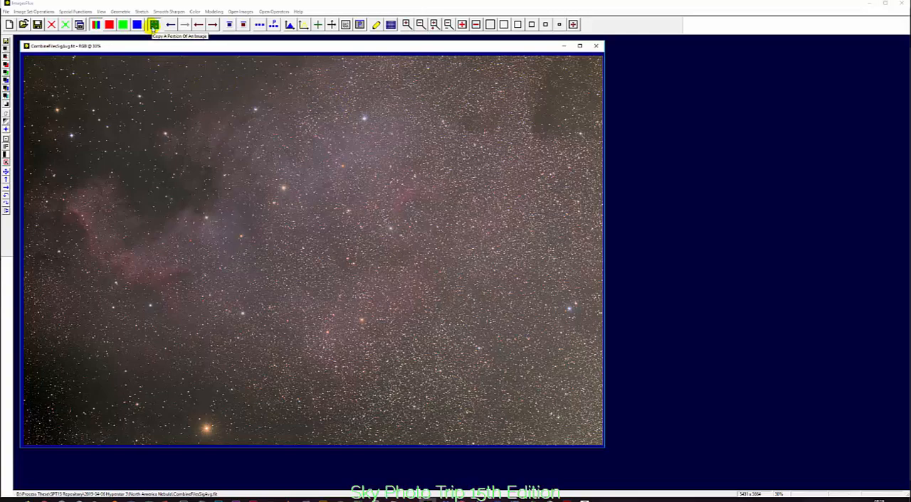
Copy a square portion of the dense star field near the image centre into its own image and enlarge it to 119%
{"action": "left_click", "coordinate": [154, 25]}
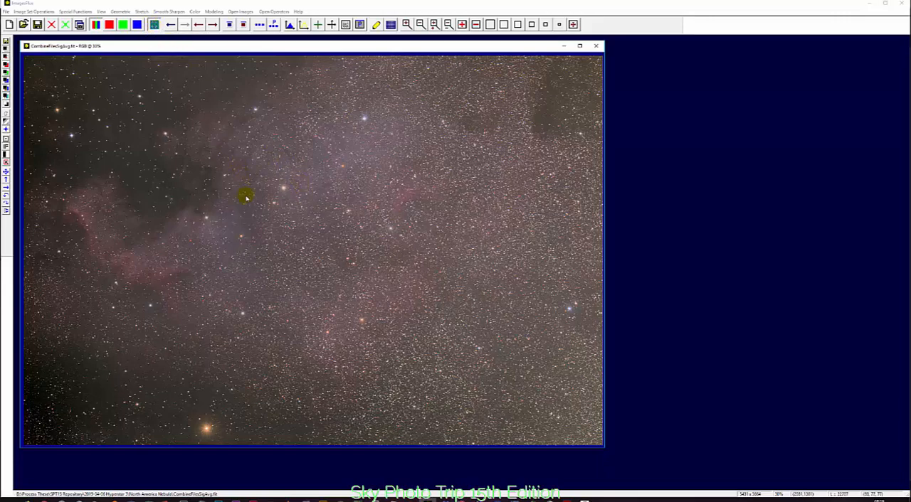
{"action": "left_click_drag", "start_coordinate": [244, 196], "coordinate": [346, 299]}
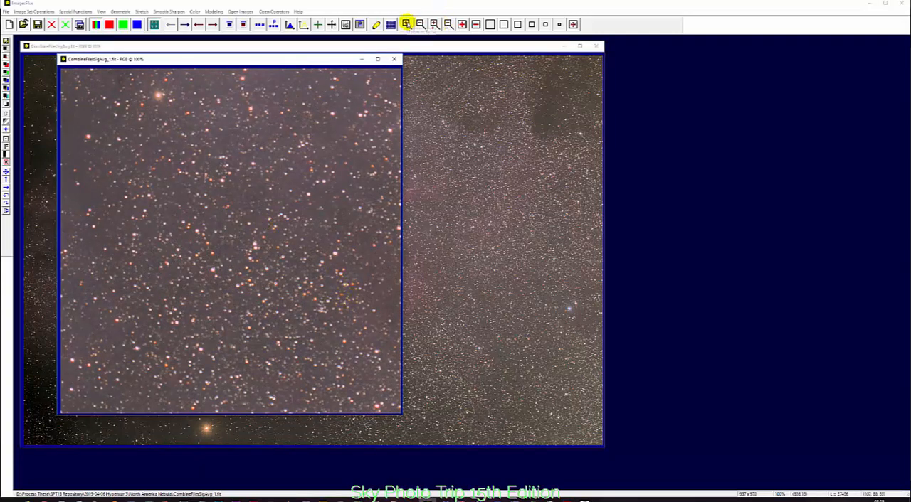
{"action": "left_click", "coordinate": [406, 24]}
{"action": "left_click", "coordinate": [406, 25]}
{"action": "left_click", "coordinate": [406, 24]}
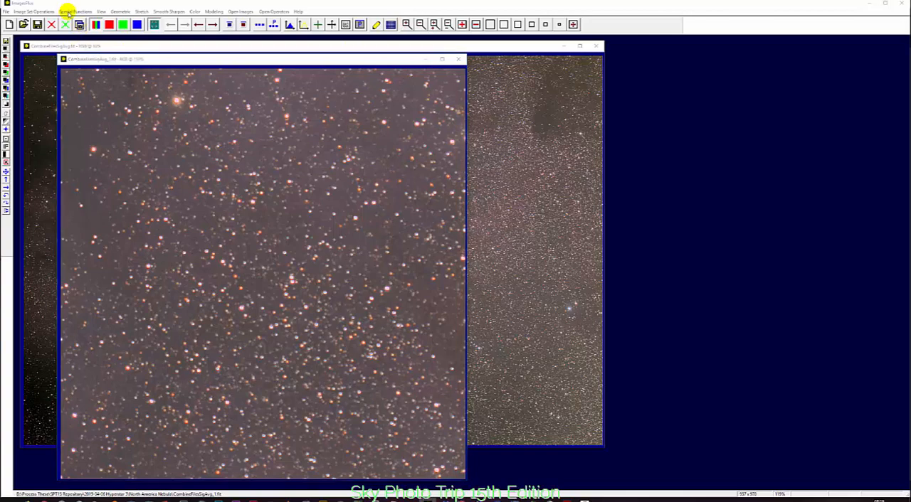
Try Star Size, Halo & Shape Reduction on the copied portion with red, green and blue raised equally to about 0.755
{"action": "left_click", "coordinate": [67, 12]}
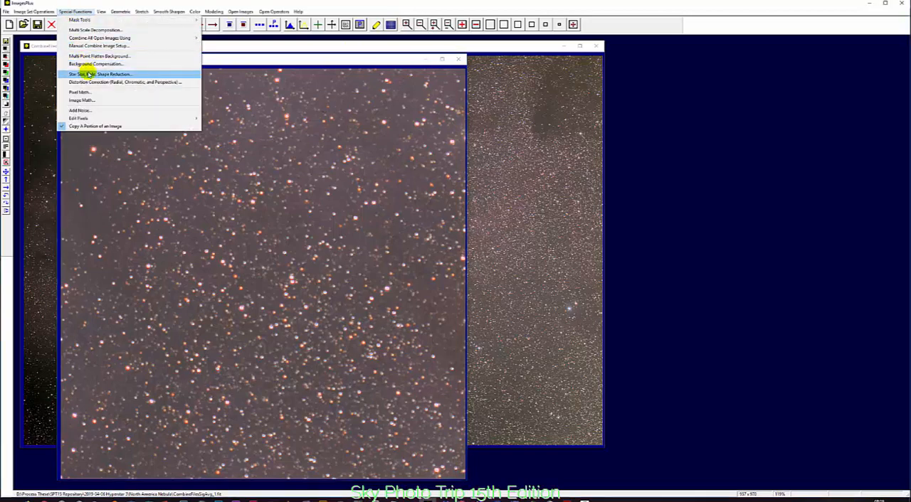
{"action": "left_click", "coordinate": [136, 74]}
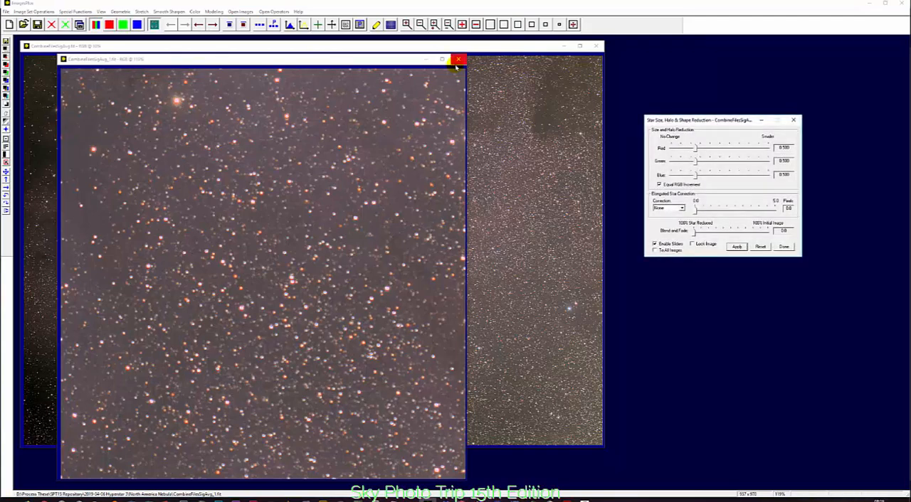
{"action": "left_click_drag", "start_coordinate": [670, 123], "coordinate": [518, 127]}
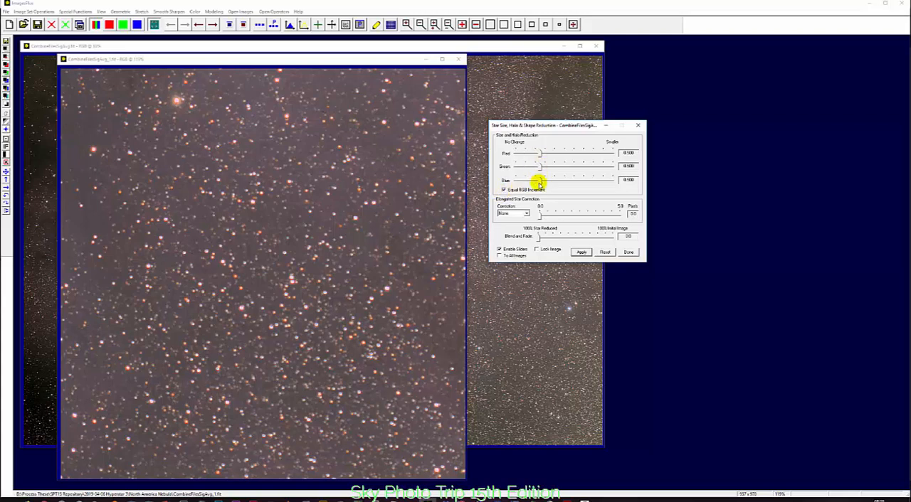
{"action": "left_click_drag", "start_coordinate": [539, 183], "coordinate": [550, 182]}
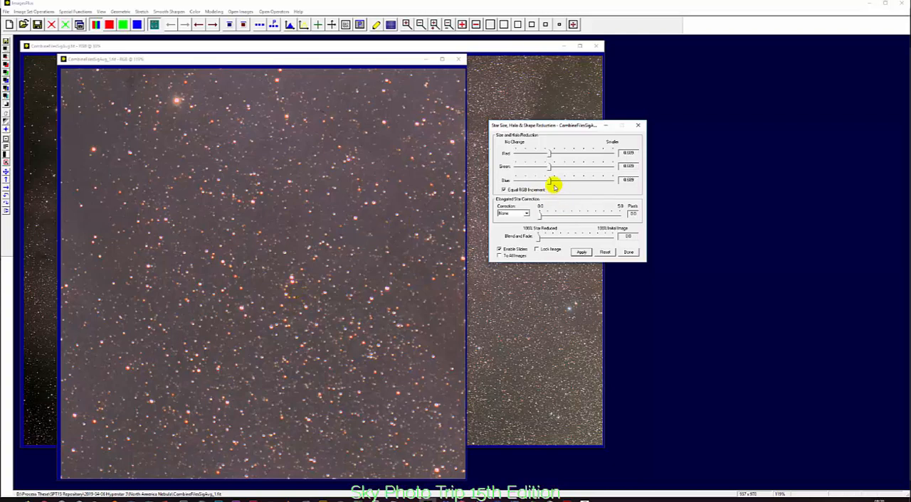
{"action": "left_click_drag", "start_coordinate": [549, 183], "coordinate": [553, 183]}
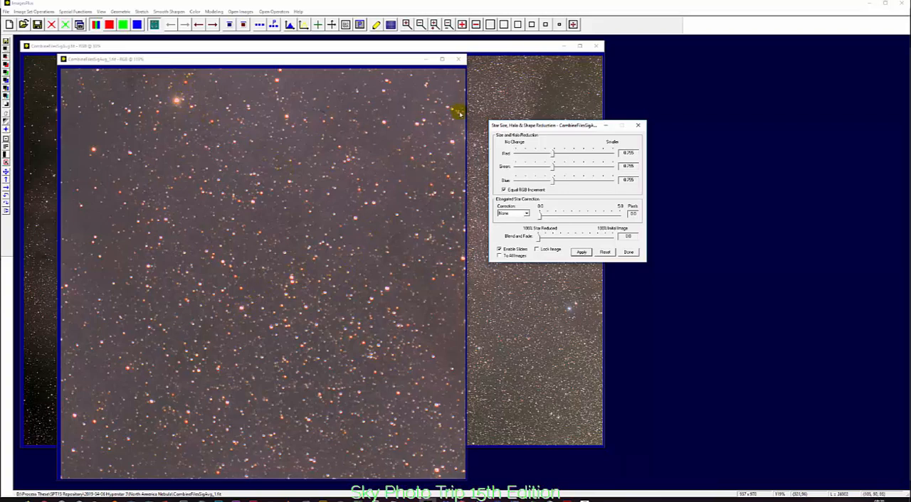
Raise the red size and halo reduction separately, then adjust all channels together to about 1.2 red and 0.6 green and blue
{"action": "left_click", "coordinate": [504, 190]}
{"action": "left_click_drag", "start_coordinate": [552, 156], "coordinate": [582, 158]}
{"action": "left_click", "coordinate": [504, 190]}
{"action": "left_click_drag", "start_coordinate": [554, 184], "coordinate": [577, 181]}
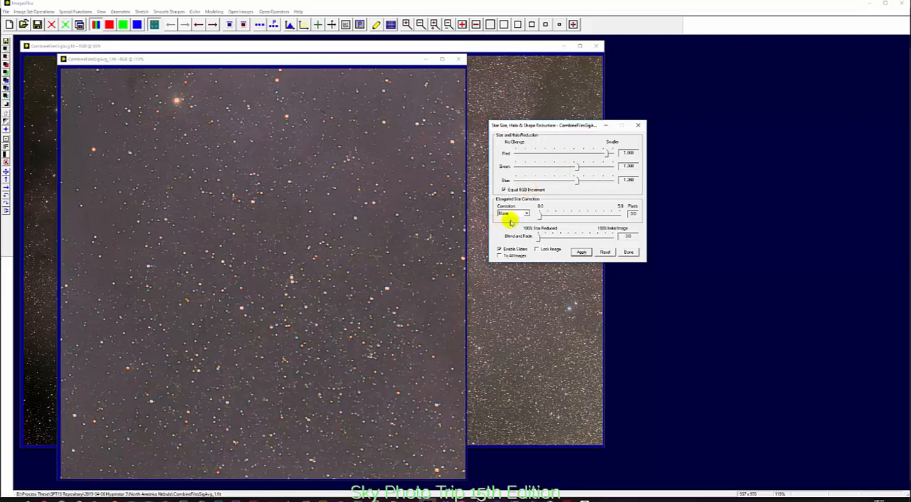
{"action": "left_click_drag", "start_coordinate": [574, 183], "coordinate": [552, 183]}
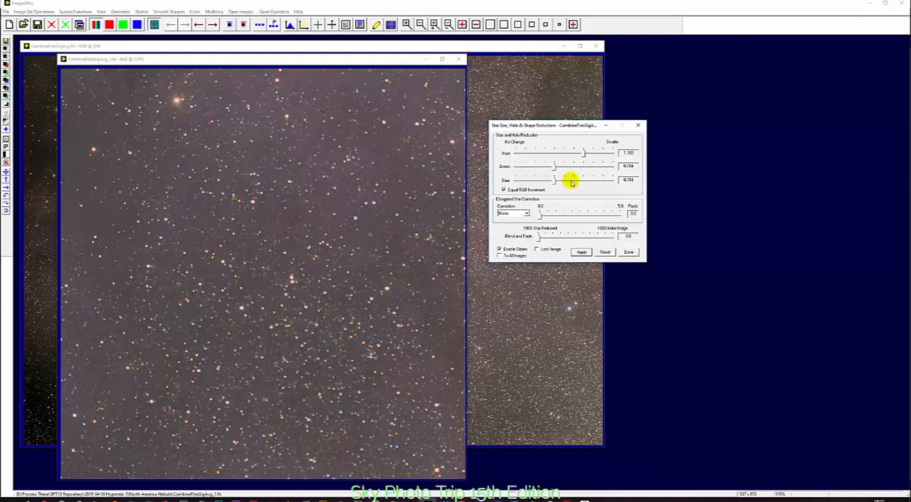
{"action": "left_click_drag", "start_coordinate": [555, 181], "coordinate": [550, 182]}
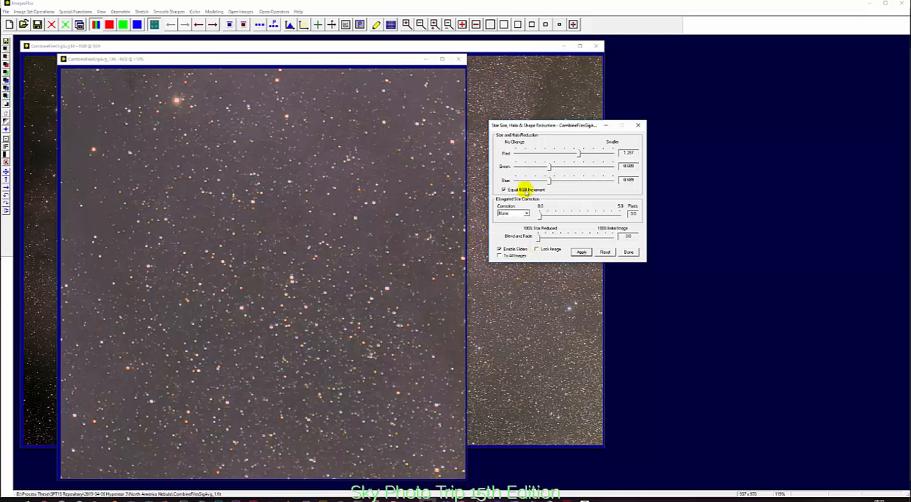
{"action": "left_click_drag", "start_coordinate": [549, 184], "coordinate": [547, 181]}
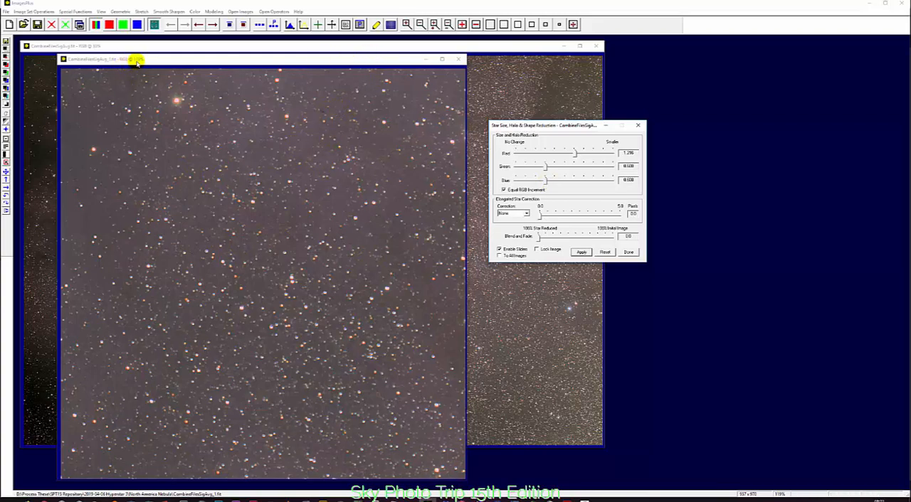
Move the cropped copy aside and apply the same star size and halo reduction settings to the full nebula image
{"action": "left_click_drag", "start_coordinate": [137, 62], "coordinate": [354, 61]}
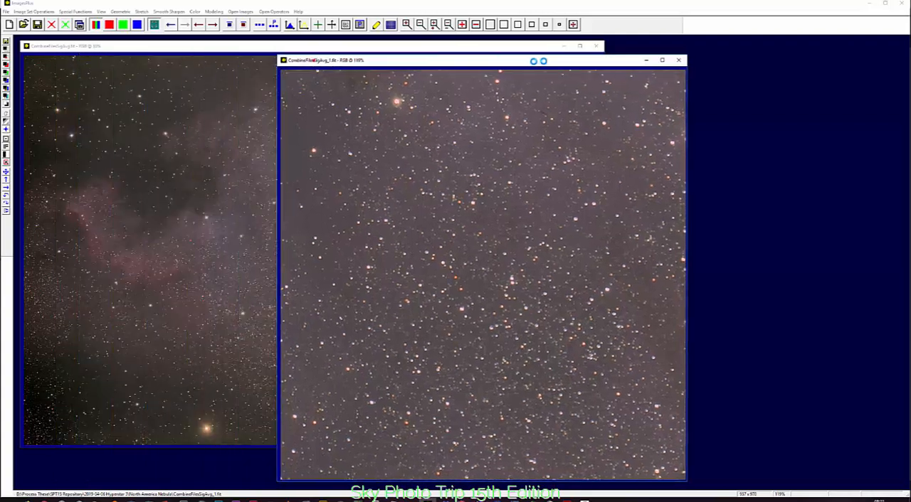
{"action": "left_click_drag", "start_coordinate": [538, 61], "coordinate": [679, 166]}
{"action": "left_click", "coordinate": [377, 46]}
{"action": "left_click", "coordinate": [623, 66]}
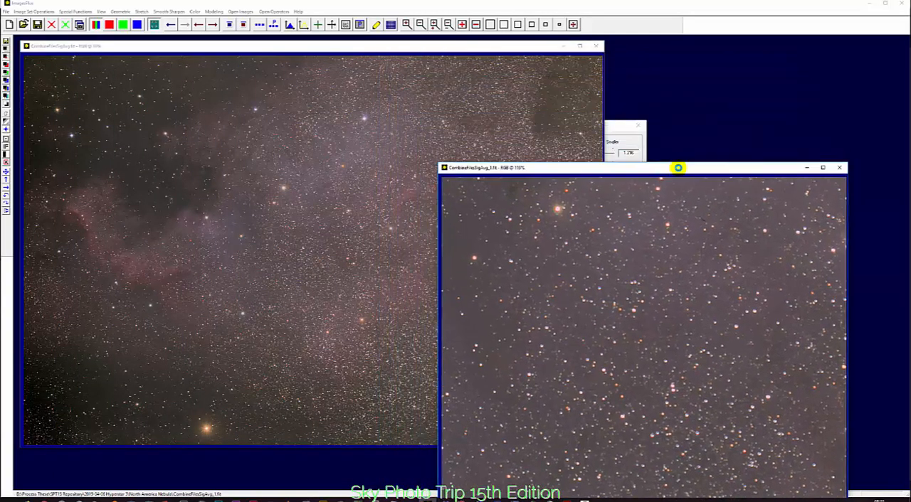
{"action": "left_click", "coordinate": [616, 134]}
{"action": "left_click", "coordinate": [435, 46]}
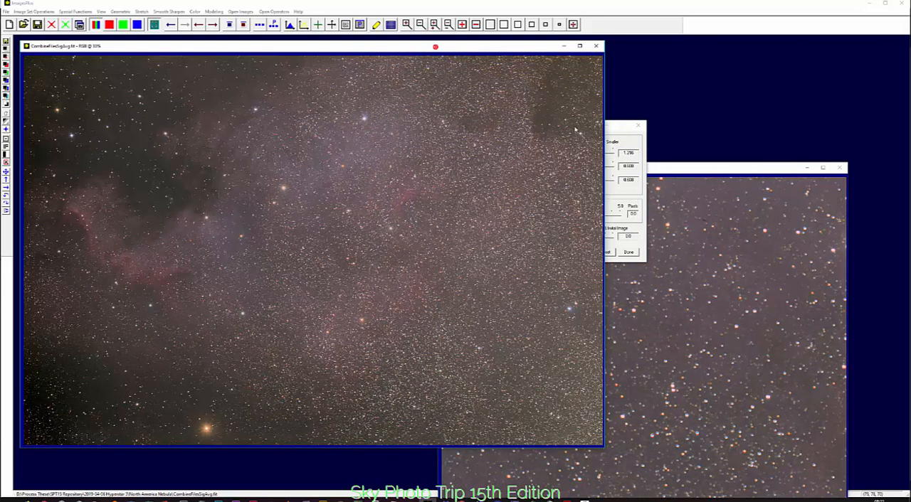
{"action": "left_click", "coordinate": [640, 139]}
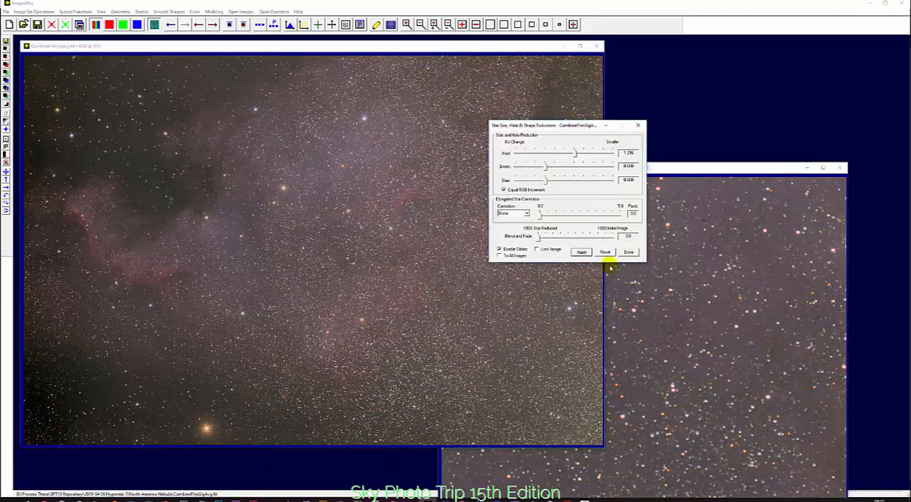
{"action": "left_click", "coordinate": [585, 253]}
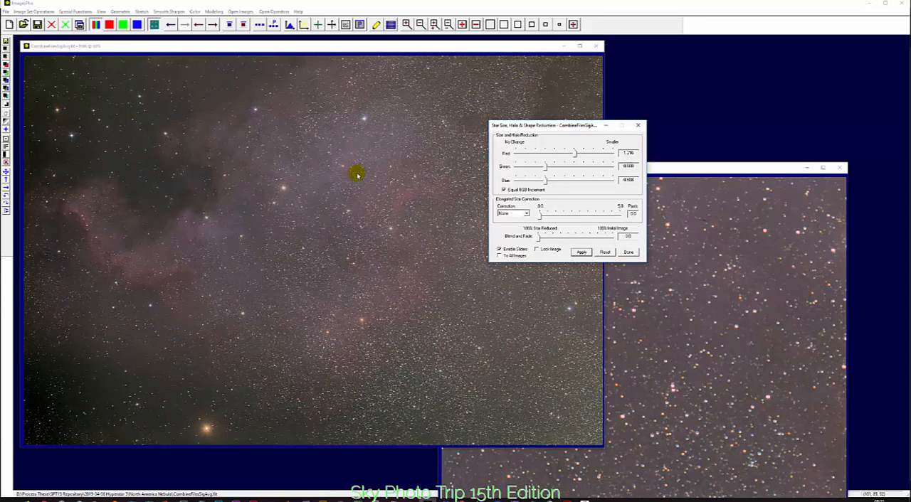
Compare the full image with and without the star reduction, and leave the reduction undone on both the full image and the cropped copy
{"action": "left_click", "coordinate": [170, 26]}
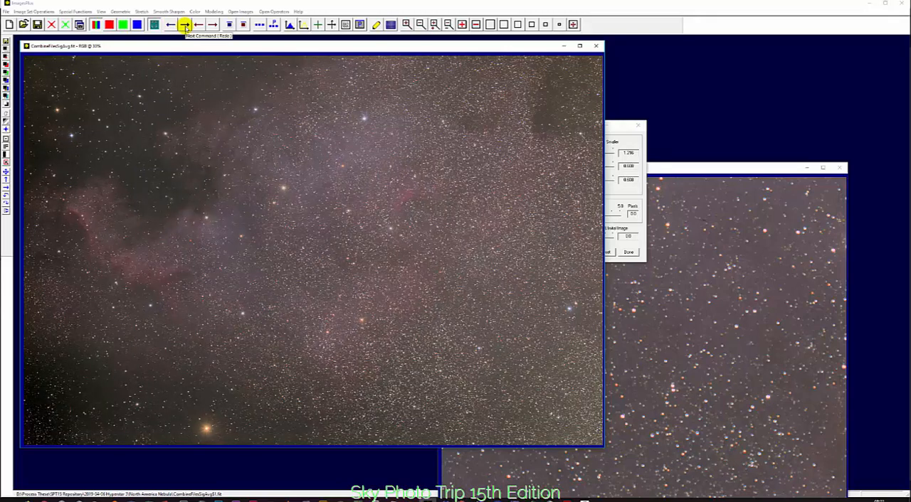
{"action": "left_click", "coordinate": [185, 26]}
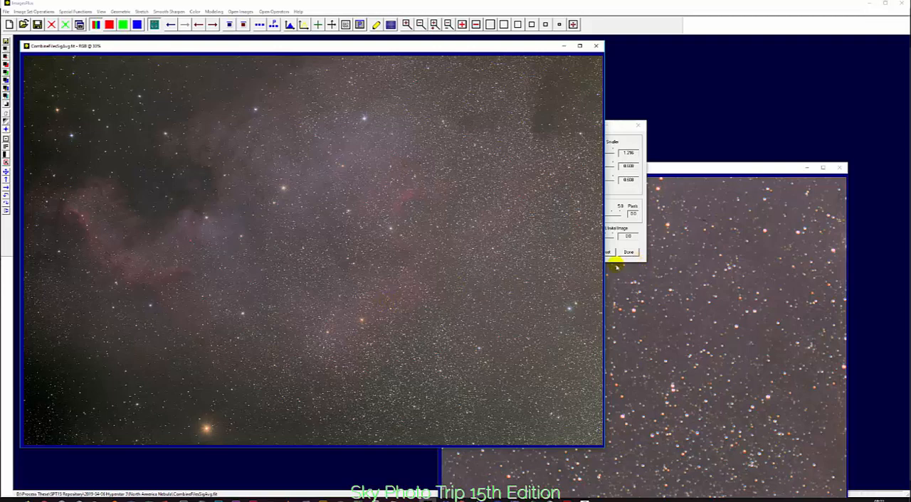
{"action": "left_click", "coordinate": [165, 25]}
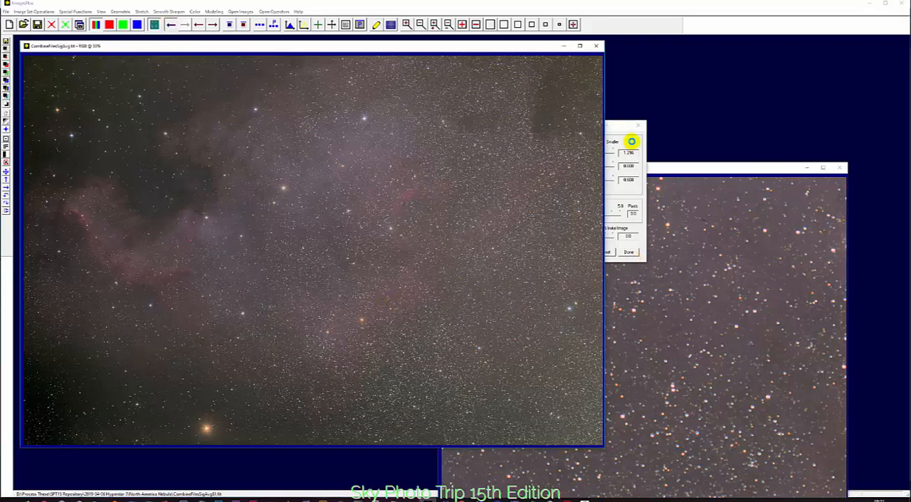
{"action": "left_click", "coordinate": [626, 126]}
{"action": "left_click", "coordinate": [639, 126]}
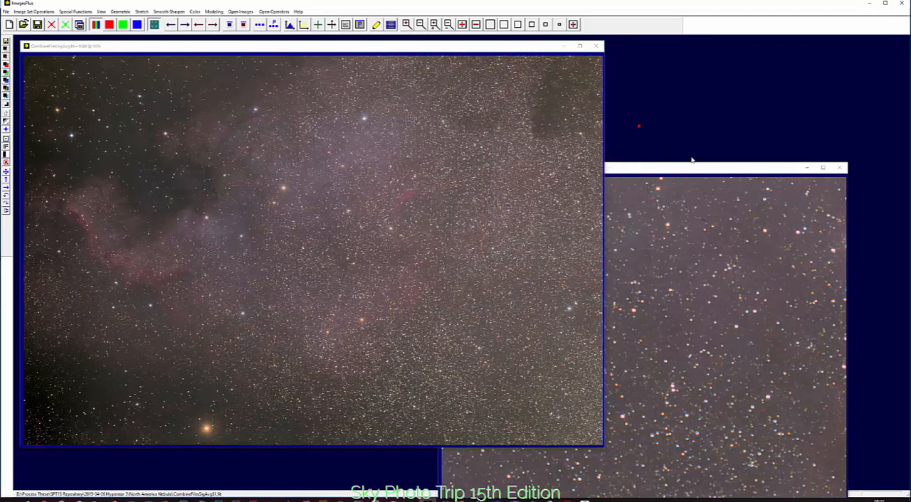
{"action": "left_click_drag", "start_coordinate": [686, 170], "coordinate": [350, 80]}
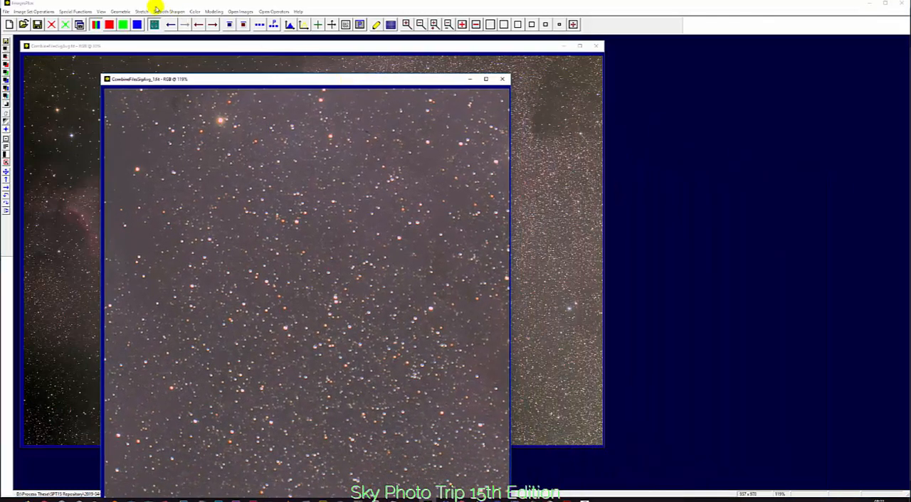
{"action": "left_click", "coordinate": [170, 24]}
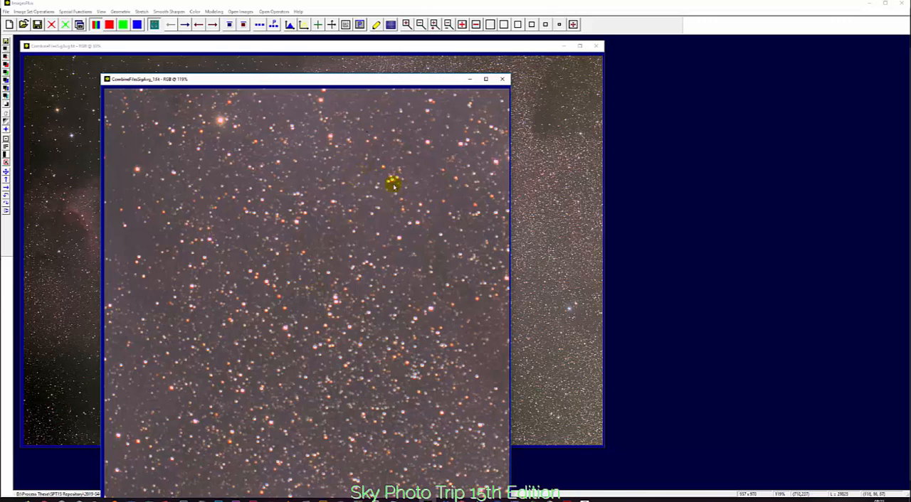
Open Star Size Reduction/Smoothing for the cropped copy and set the number of iterations to 10
{"action": "left_click", "coordinate": [165, 12]}
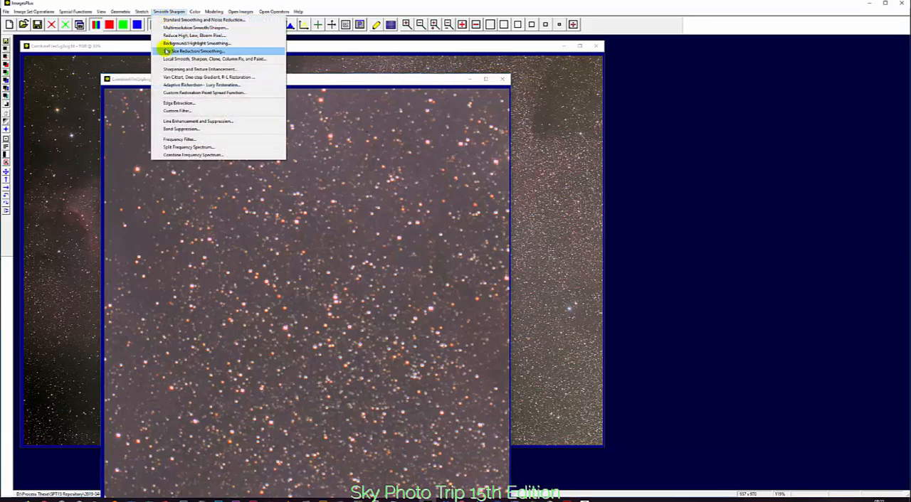
{"action": "left_click", "coordinate": [219, 53]}
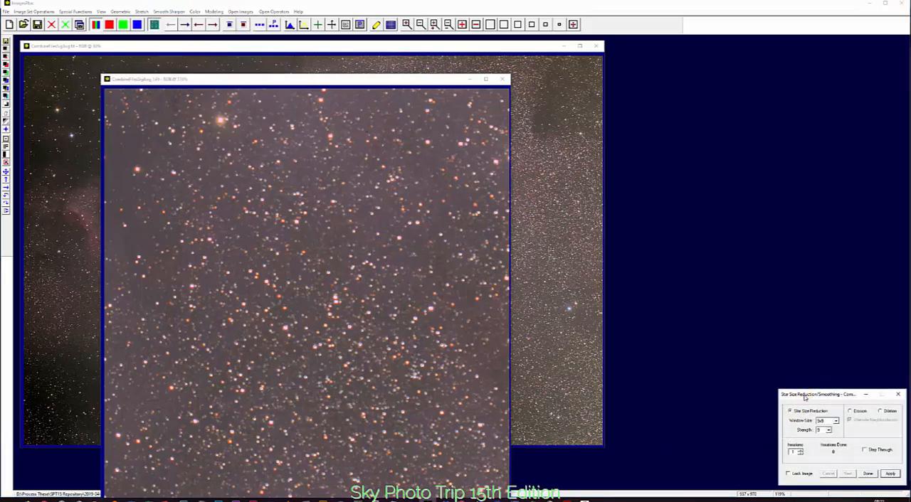
{"action": "left_click_drag", "start_coordinate": [804, 401], "coordinate": [585, 246]}
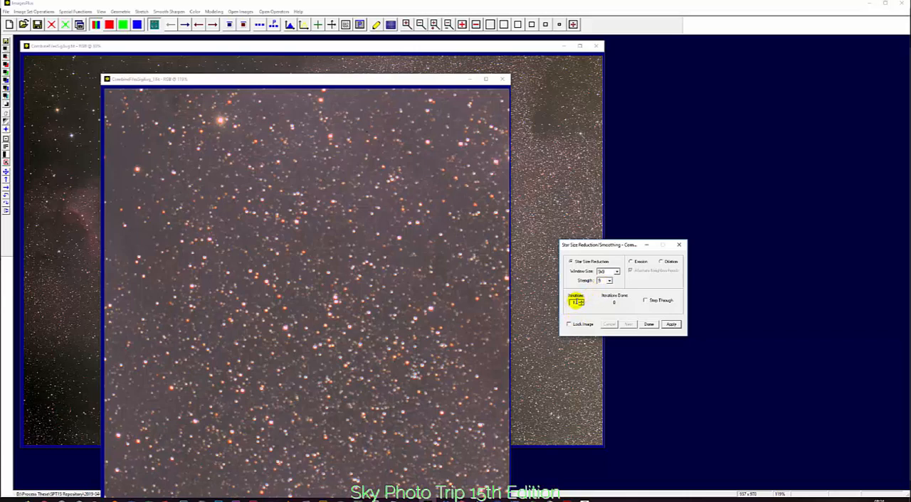
{"action": "left_click", "coordinate": [575, 301]}
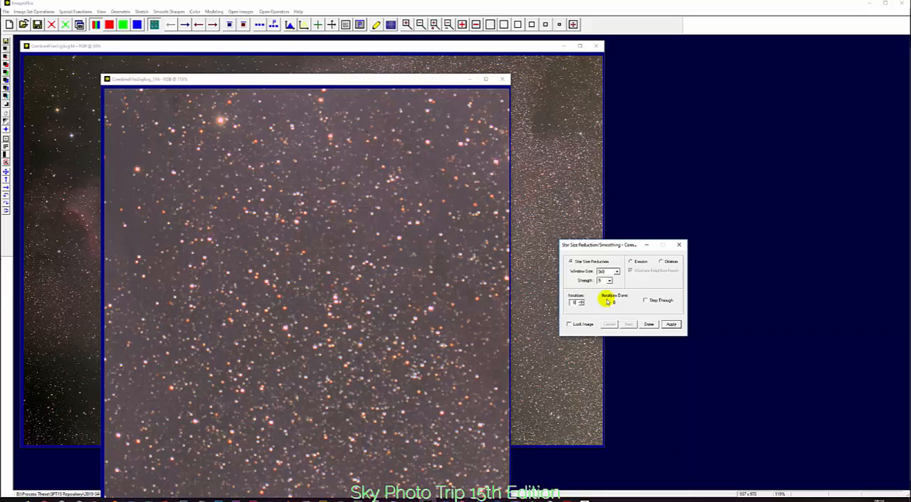
{"action": "type", "text": "10"}
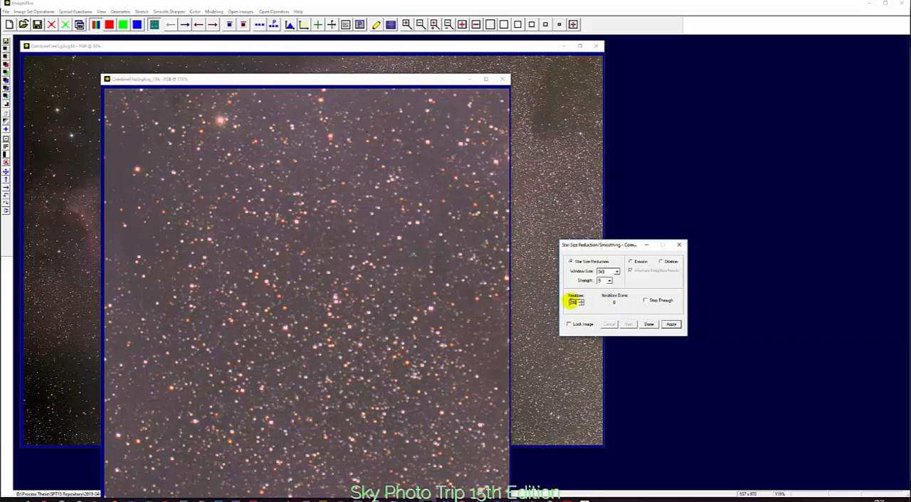
Apply the star size reduction to the cropped copy with 10 and again with 15 iterations, and compare it with and without the last reduction
{"action": "left_click", "coordinate": [671, 324]}
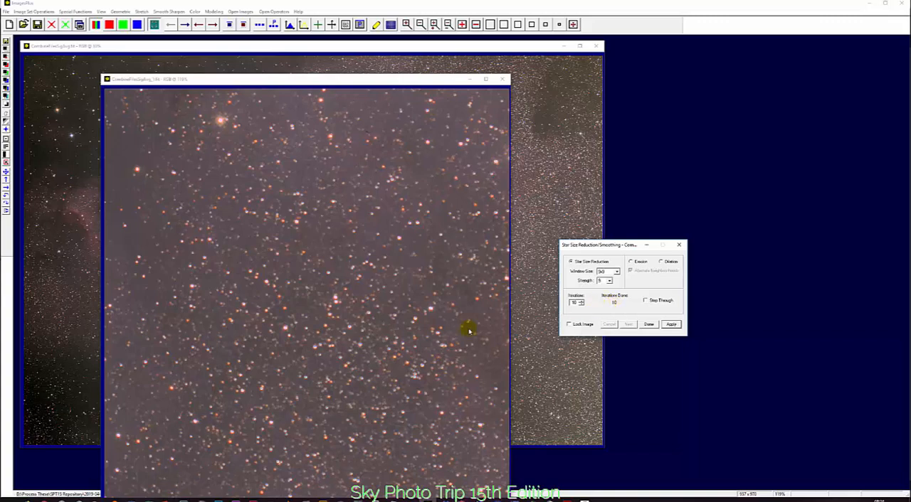
{"action": "double_click", "coordinate": [575, 303]}
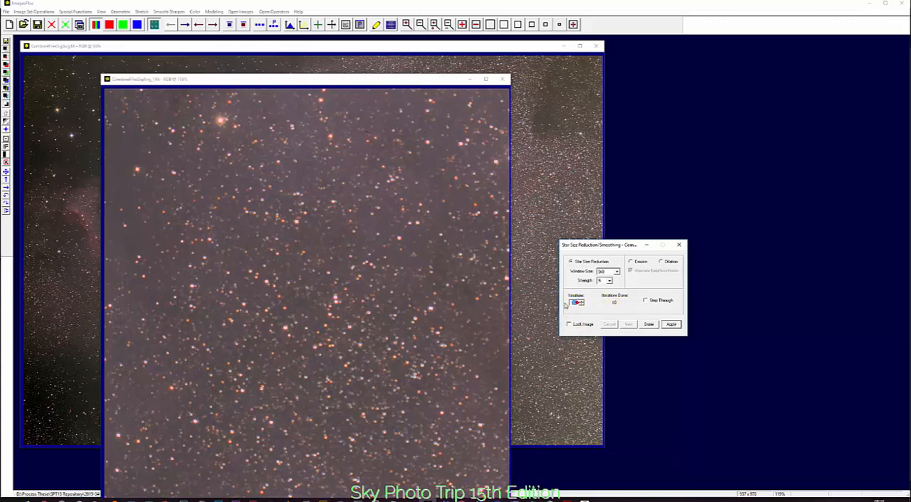
{"action": "type", "text": "15"}
{"action": "left_click", "coordinate": [673, 324]}
{"action": "left_click", "coordinate": [170, 26]}
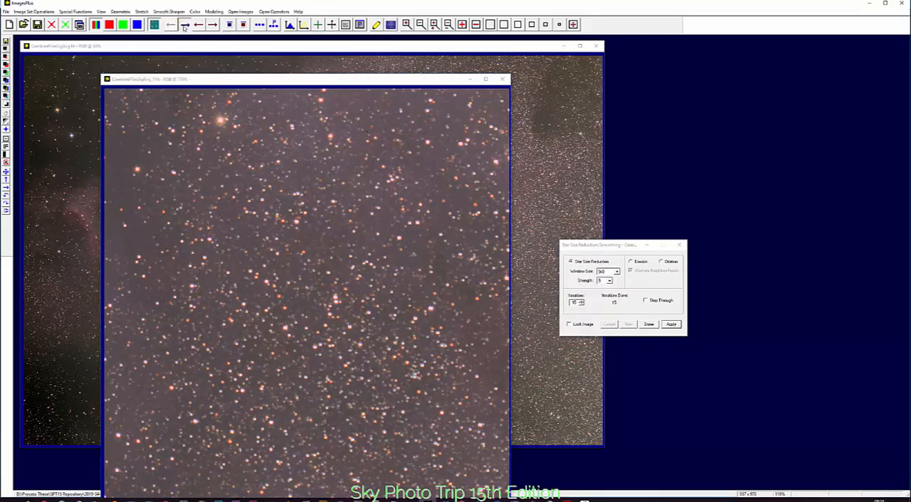
{"action": "left_click", "coordinate": [183, 26]}
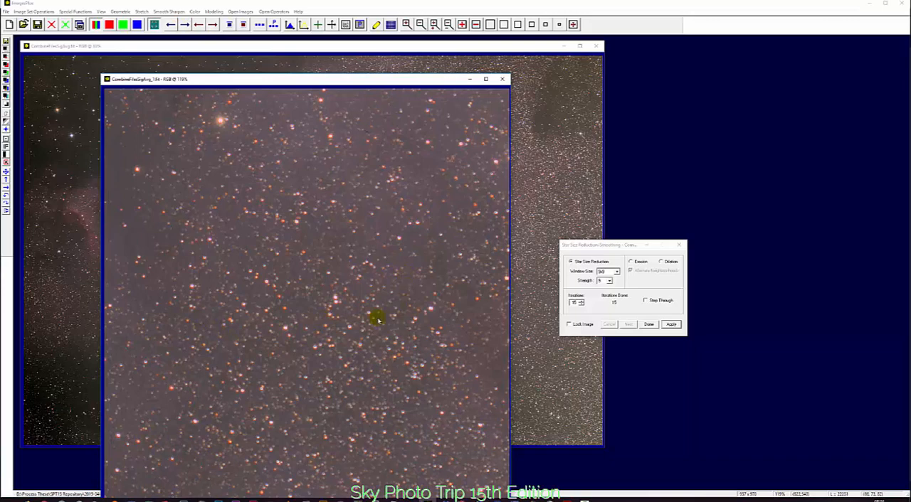
Apply the same star size reduction with 15 iterations to the full nebula image
{"action": "left_click", "coordinate": [357, 46]}
{"action": "left_click", "coordinate": [614, 248]}
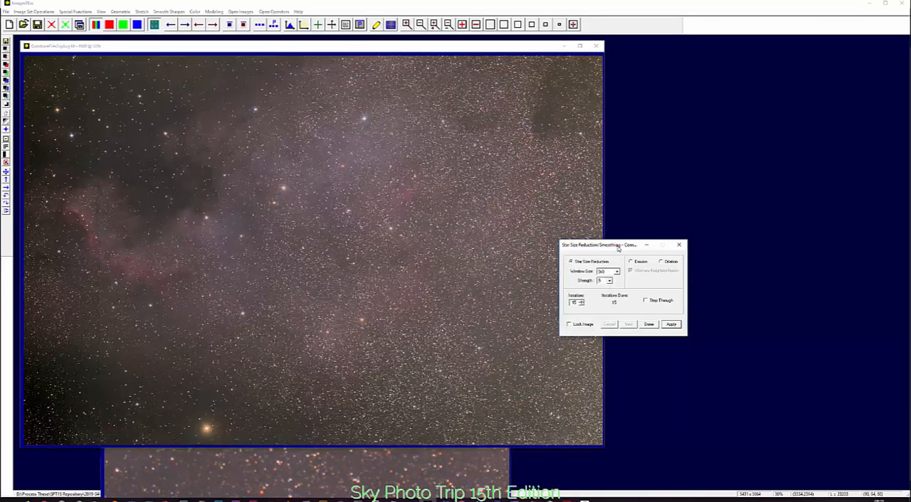
{"action": "left_click", "coordinate": [672, 325]}
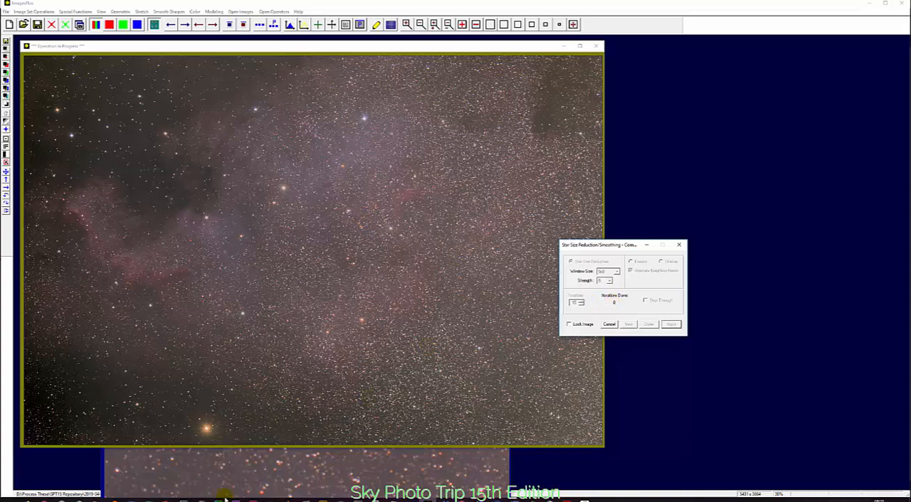
Switch to Photoshop and select the Make Stars Smaller action in the Astronomy Tools action set
{"action": "mouse_move", "coordinate": [219, 499]}
{"action": "left_click", "coordinate": [213, 475]}
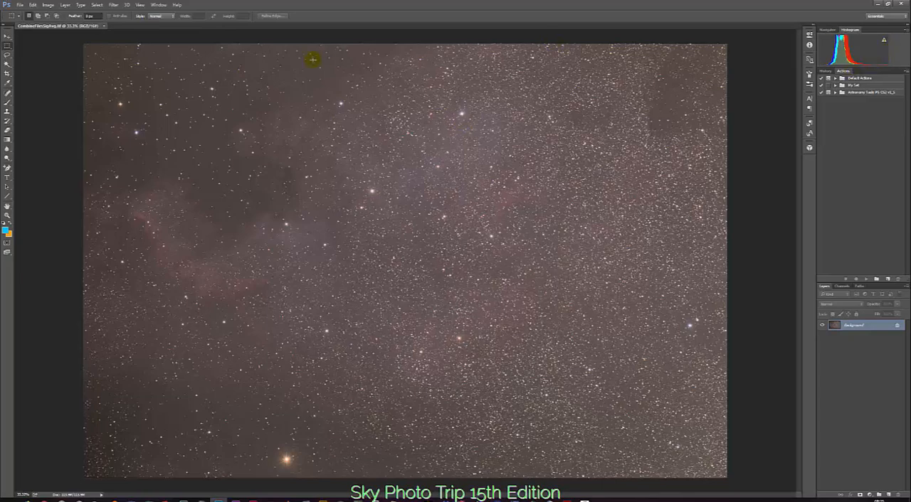
{"action": "left_click", "coordinate": [158, 5]}
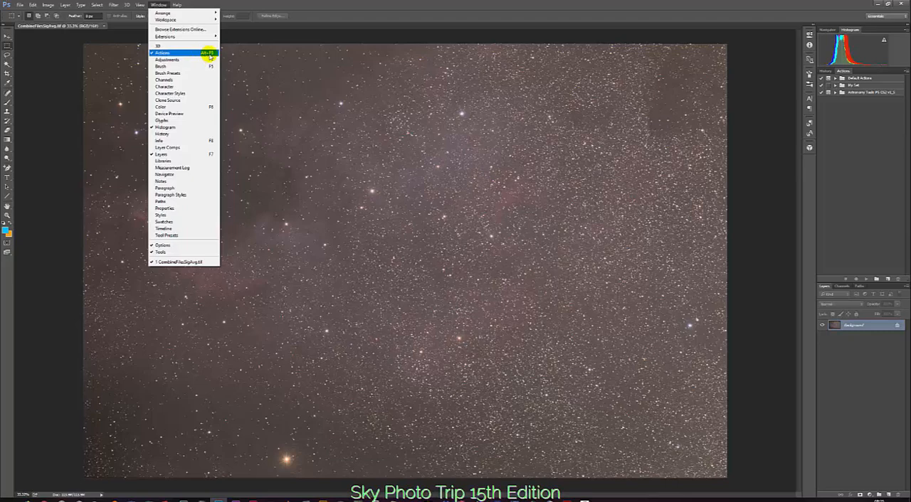
{"action": "left_click", "coordinate": [846, 74]}
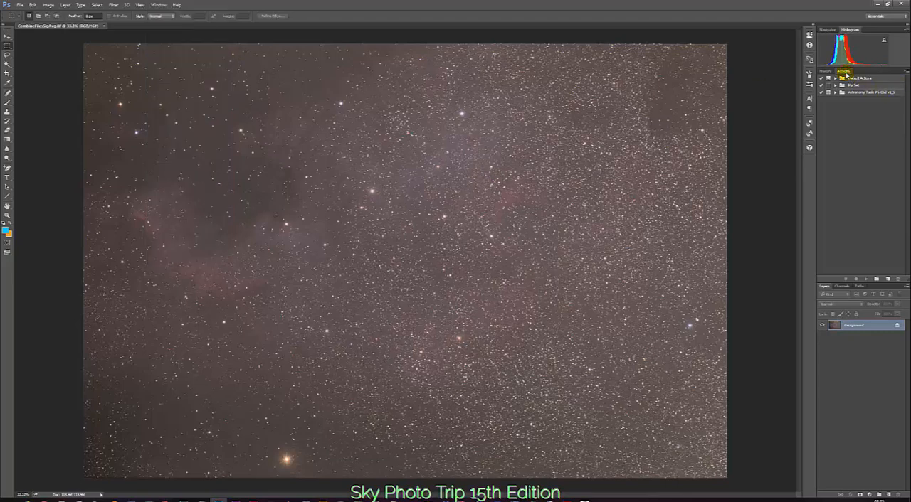
{"action": "left_click", "coordinate": [828, 93]}
{"action": "left_click", "coordinate": [835, 93]}
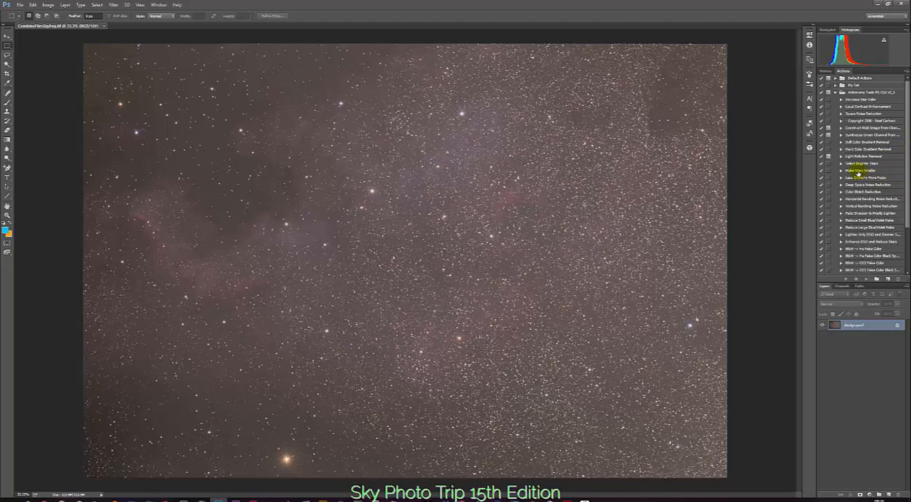
{"action": "left_click", "coordinate": [854, 172]}
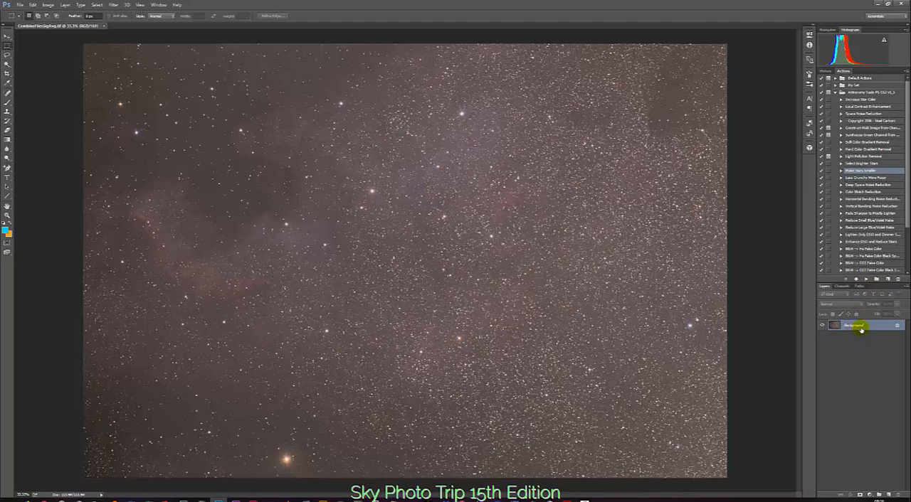
Duplicate the Background layer and rename the copy as Reduce Star Size
{"action": "key", "text": "ctrl+j"}
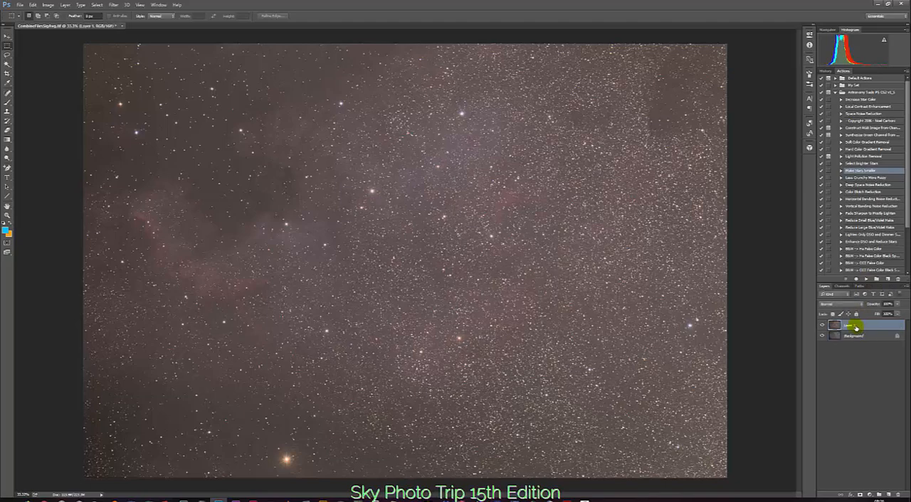
{"action": "double_click", "coordinate": [853, 326]}
{"action": "type", "text": "S"}
{"action": "type", "text": "tar Size"}
Run the Make Stars Smaller action repeatedly on the Reduce Star Size layer, and compare the image with that layer hidden and shown
{"action": "left_click", "coordinate": [865, 279]}
{"action": "left_click", "coordinate": [864, 279]}
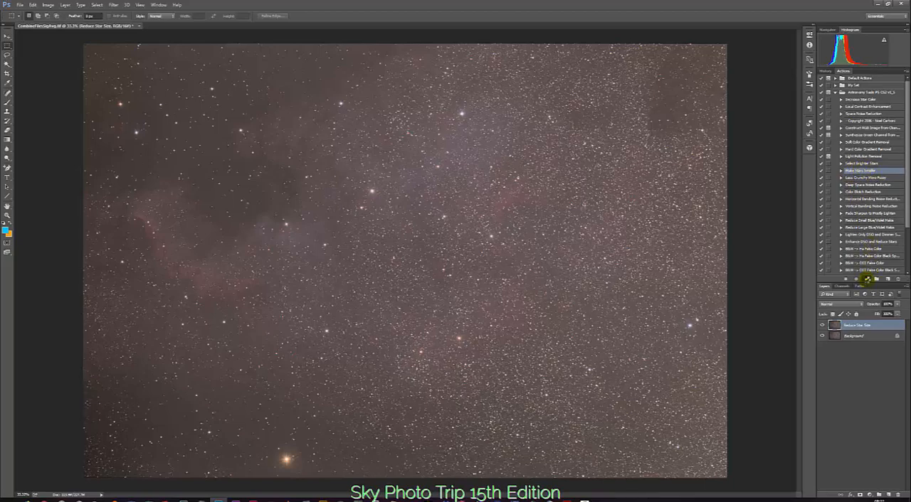
{"action": "left_click", "coordinate": [866, 279]}
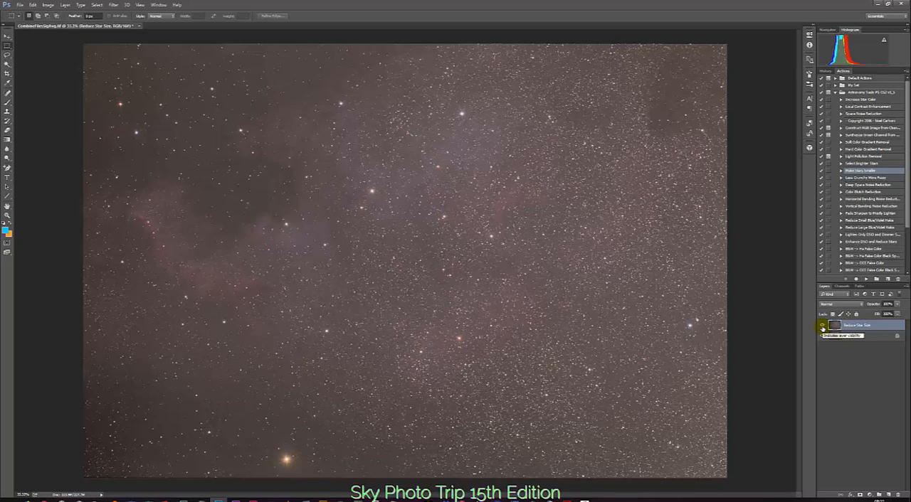
{"action": "left_click", "coordinate": [822, 326]}
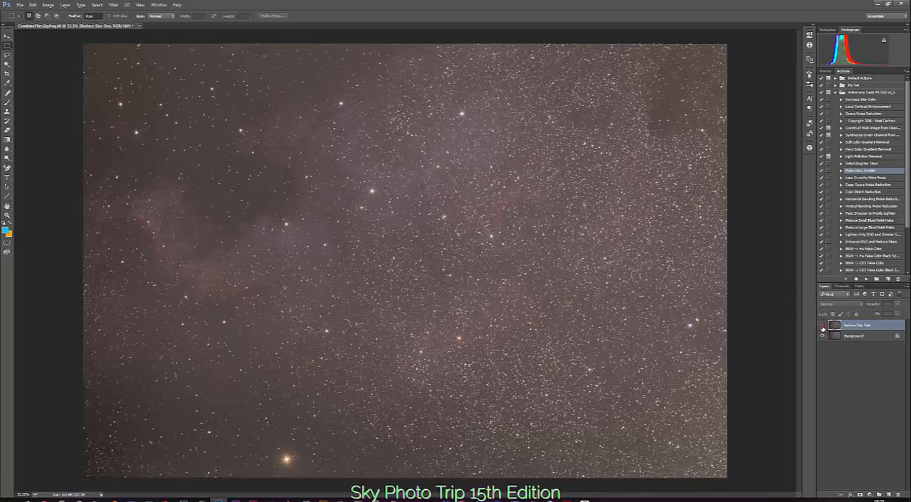
{"action": "left_click", "coordinate": [822, 326]}
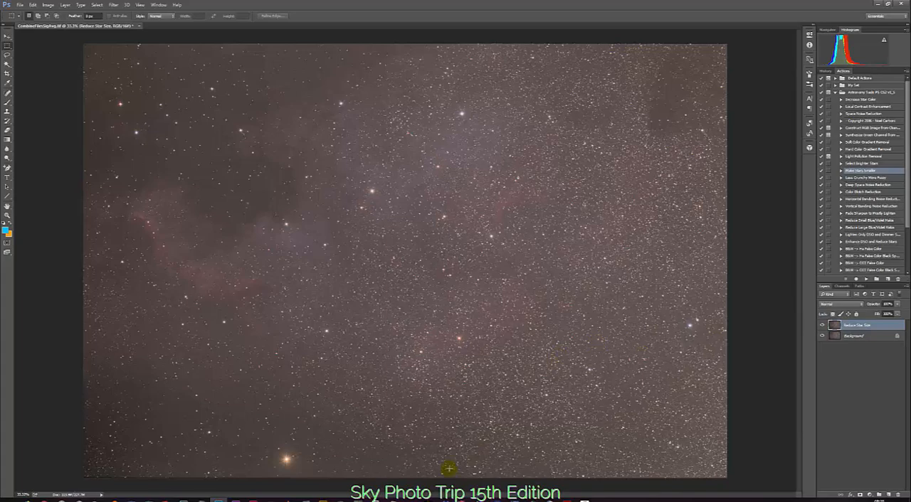
Switch back to ImagesPlus, move the star reduction dialog off the full nebula image, and compare the image with and without the reduction
{"action": "left_click", "coordinate": [427, 500]}
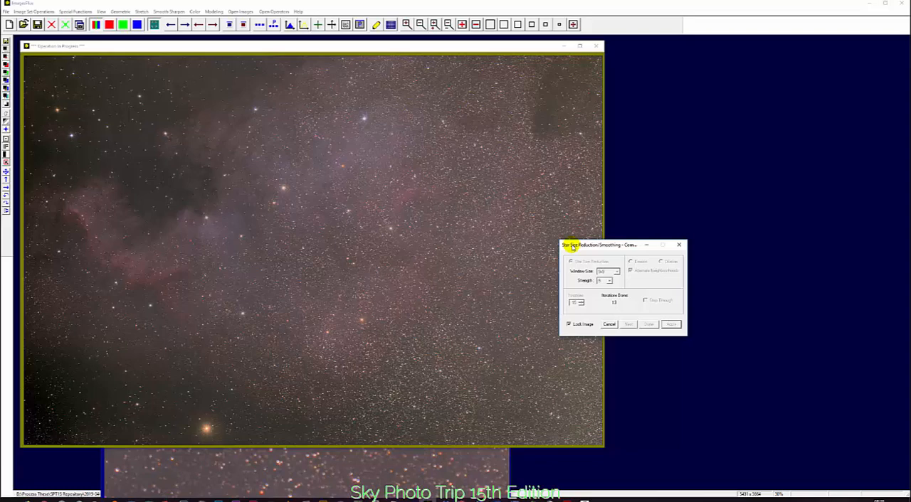
{"action": "left_click_drag", "start_coordinate": [571, 245], "coordinate": [622, 247]}
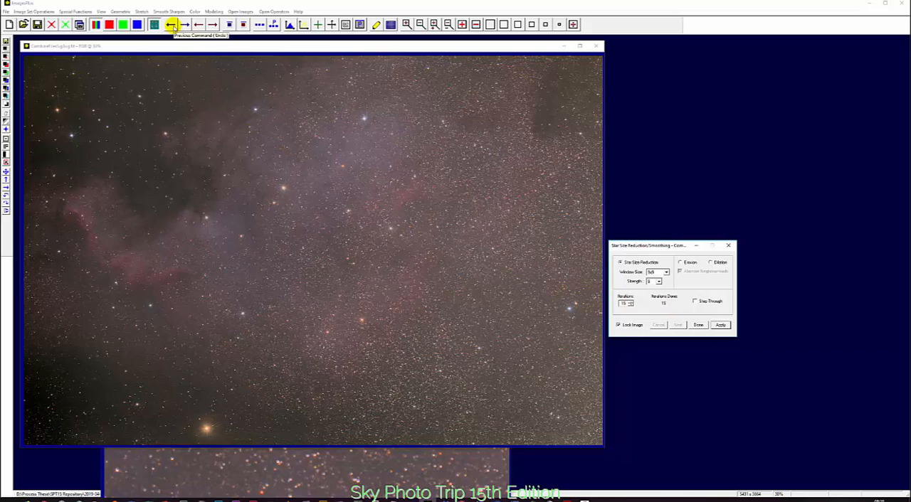
{"action": "left_click", "coordinate": [171, 25]}
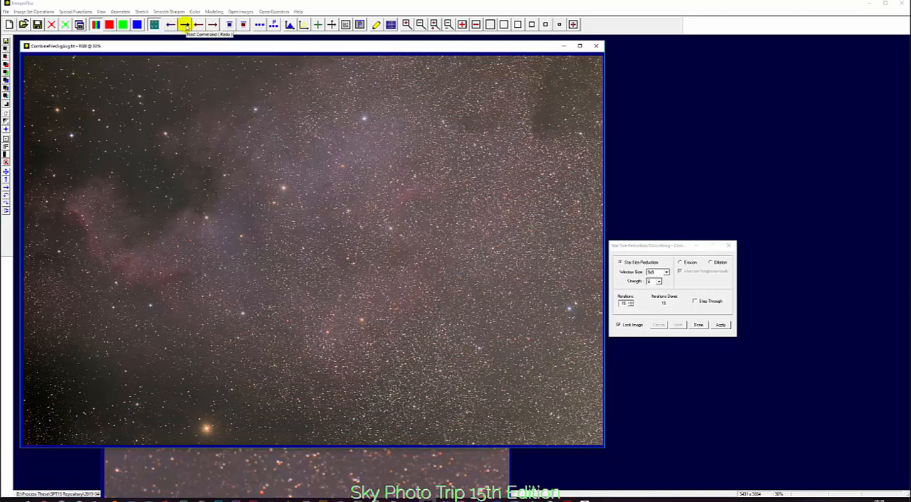
{"action": "left_click", "coordinate": [184, 25]}
Examine the dense star field of the full image at 100% and compare it with and without the star size reduction, leaving the reduction applied
{"action": "left_click", "coordinate": [530, 24]}
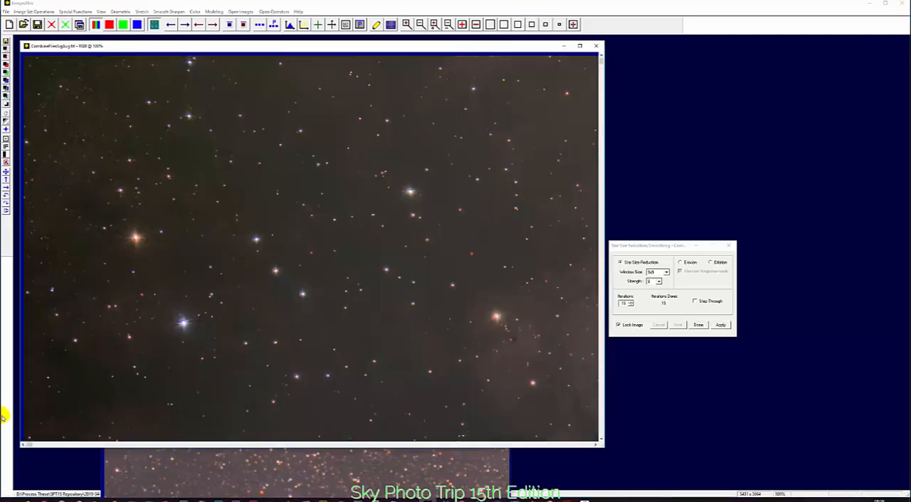
{"action": "left_click_drag", "start_coordinate": [24, 444], "coordinate": [314, 463]}
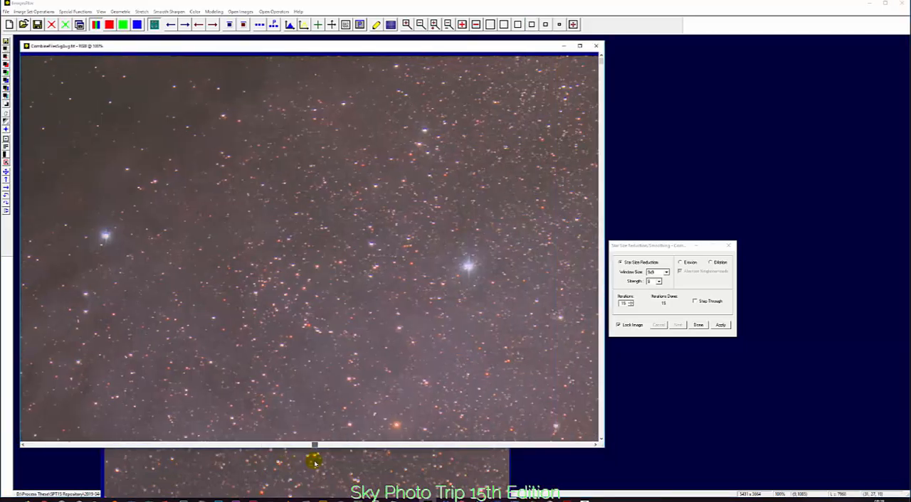
{"action": "left_click_drag", "start_coordinate": [601, 61], "coordinate": [601, 263]}
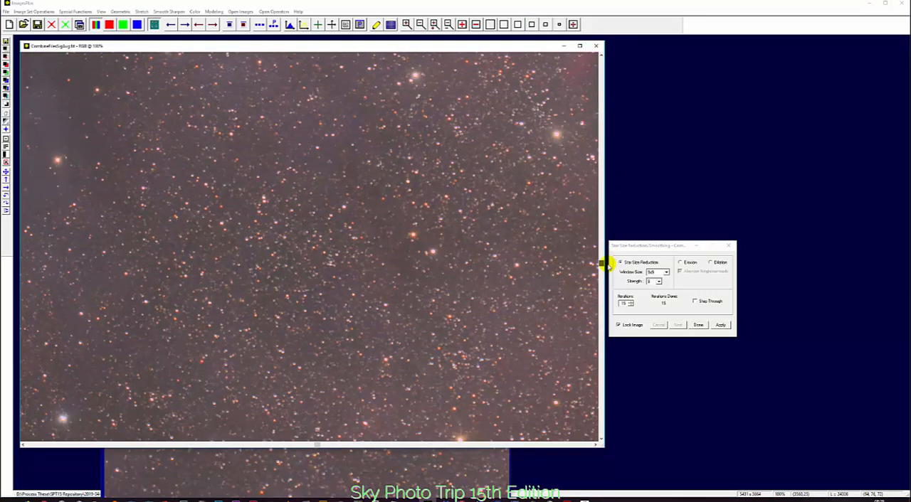
{"action": "left_click_drag", "start_coordinate": [318, 444], "coordinate": [229, 445]}
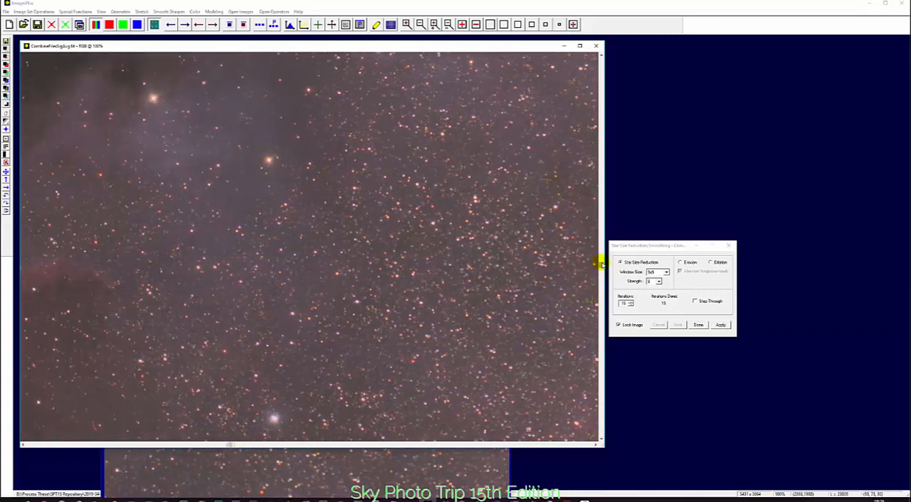
{"action": "left_click_drag", "start_coordinate": [601, 263], "coordinate": [597, 198]}
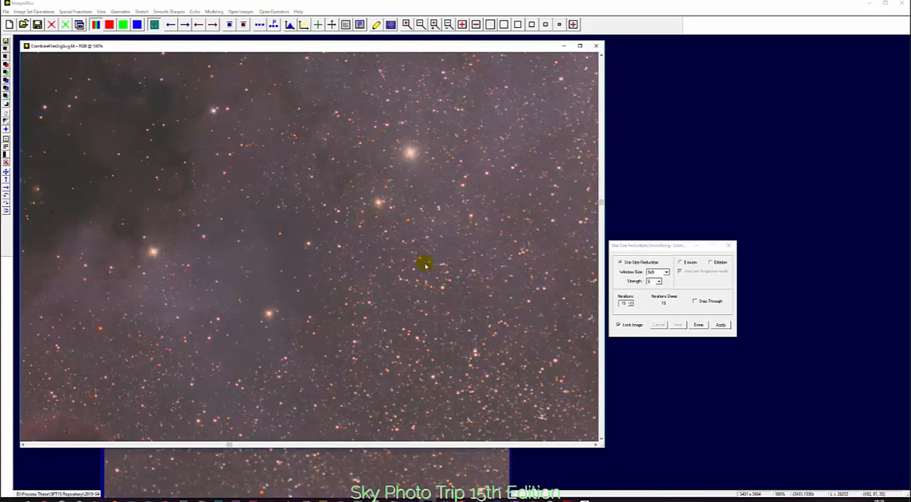
{"action": "left_click", "coordinate": [170, 24]}
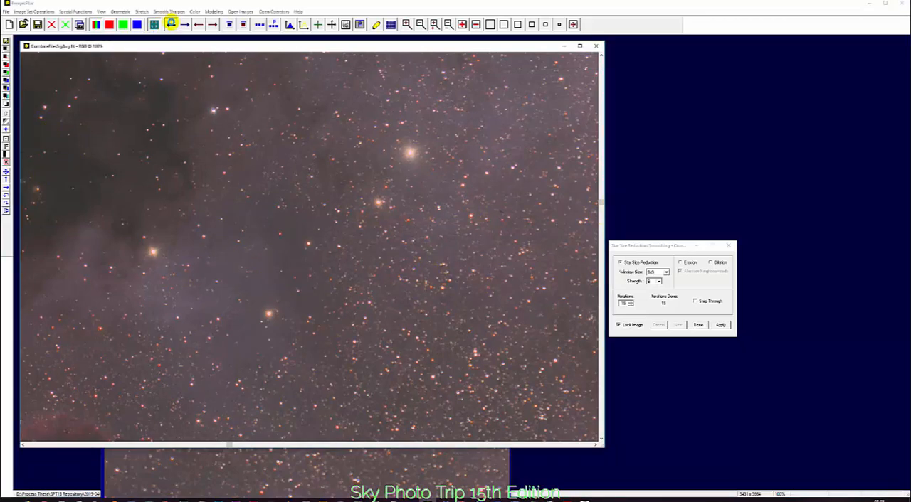
{"action": "left_click", "coordinate": [171, 24]}
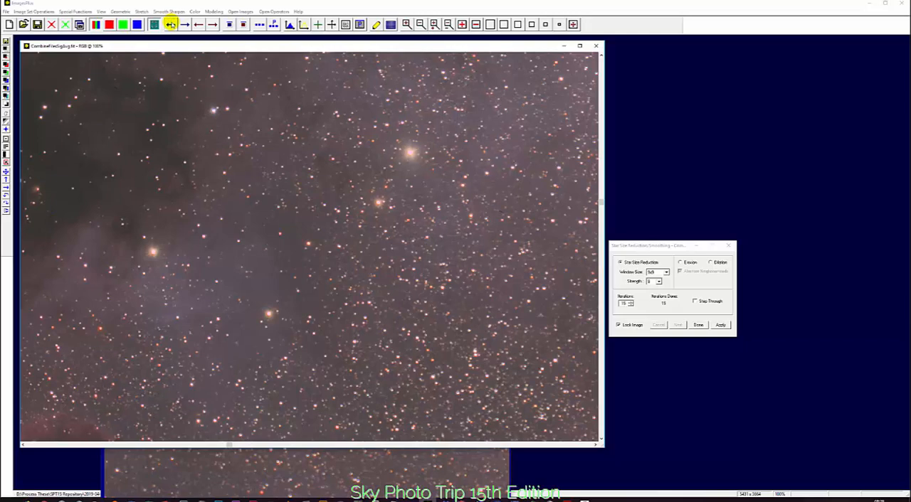
{"action": "left_click", "coordinate": [183, 24]}
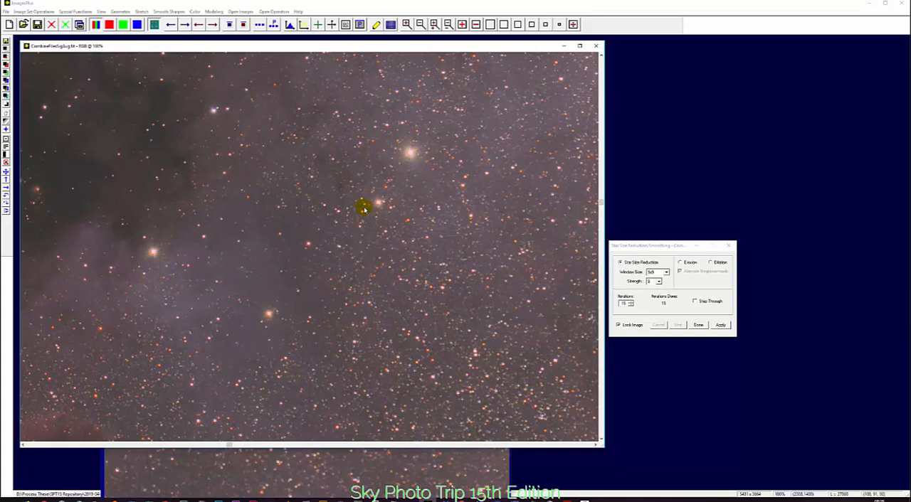
Switch to Photoshop to view the star-reduced image, and return to the Sky Photo Trip presentation slide listing the processing stages
{"action": "left_click", "coordinate": [219, 499]}
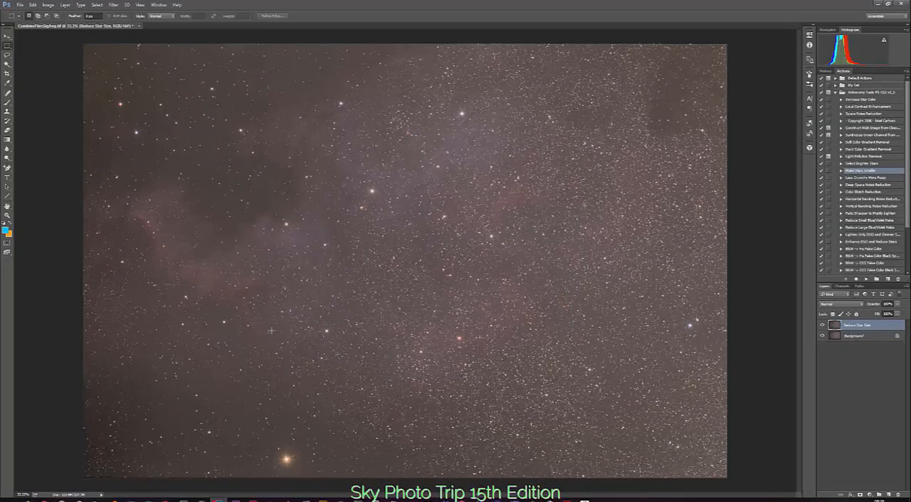
{"action": "left_click", "coordinate": [271, 330]}
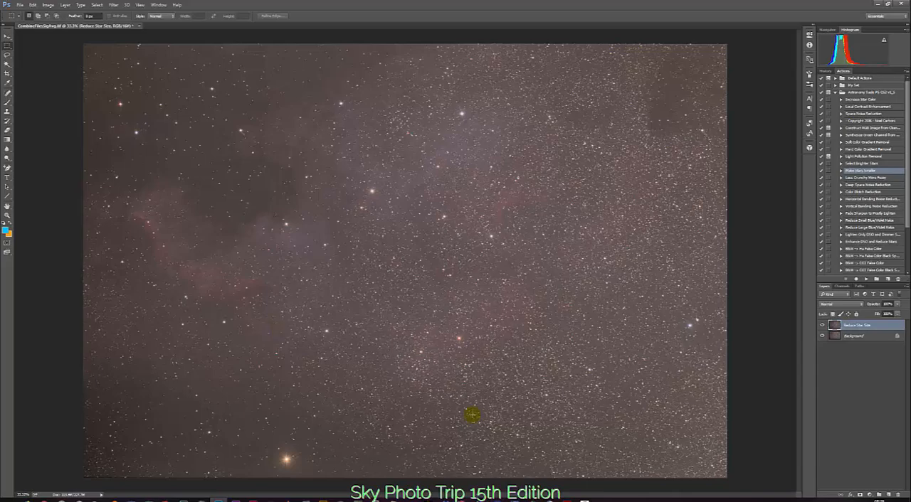
{"action": "left_click", "coordinate": [532, 500]}
{"action": "double_click", "coordinate": [747, 432]}
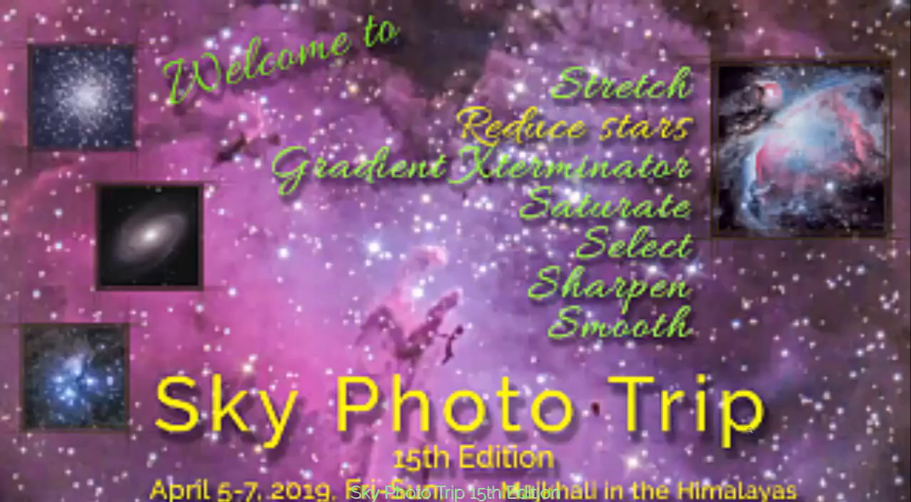